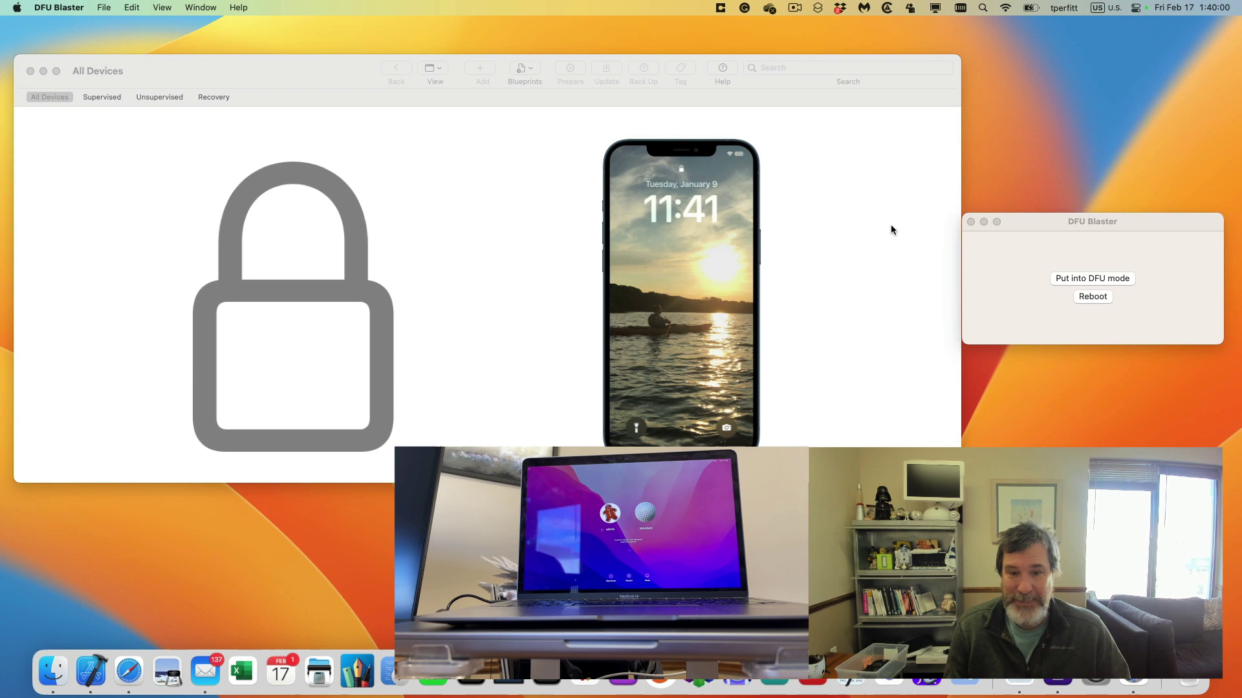
# Bring Apple Configurator's All Devices list, showing a locked Mac and an iPhone, to the front.
pyautogui.click(577, 239)
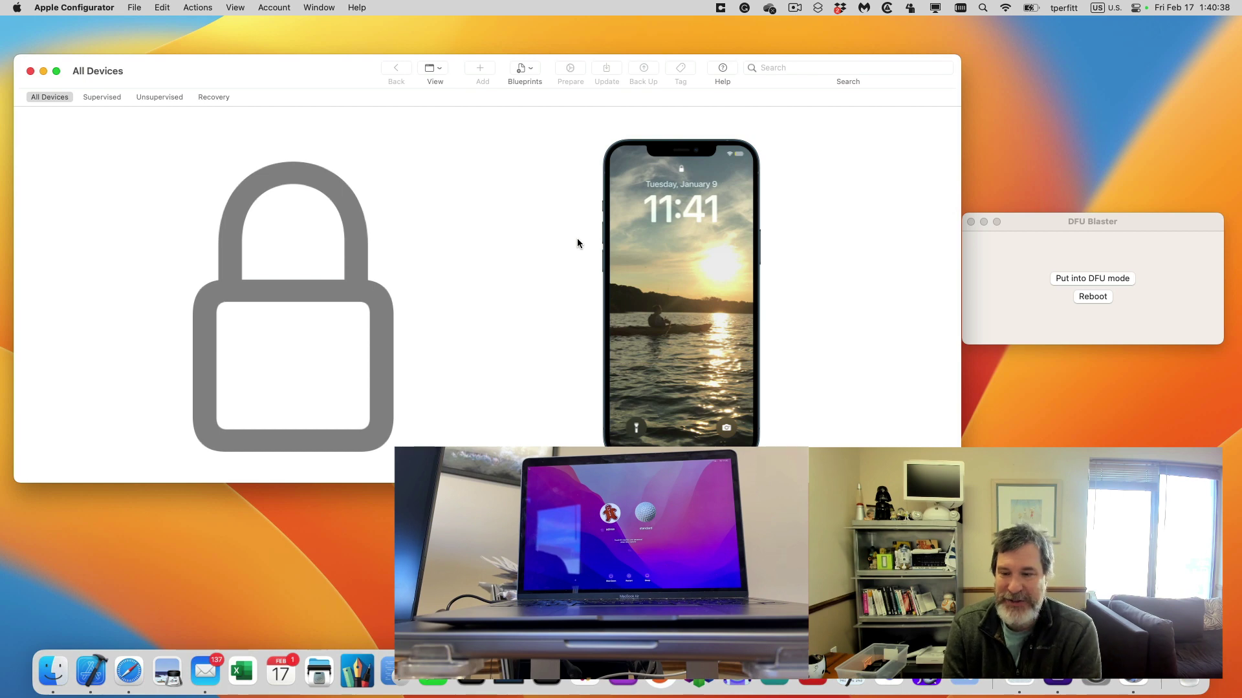
# Nudge the DFU Blaster window down and reboot the connected Mac to its login screen.
pyautogui.moveTo(1048, 223); pyautogui.dragTo(1050, 231)
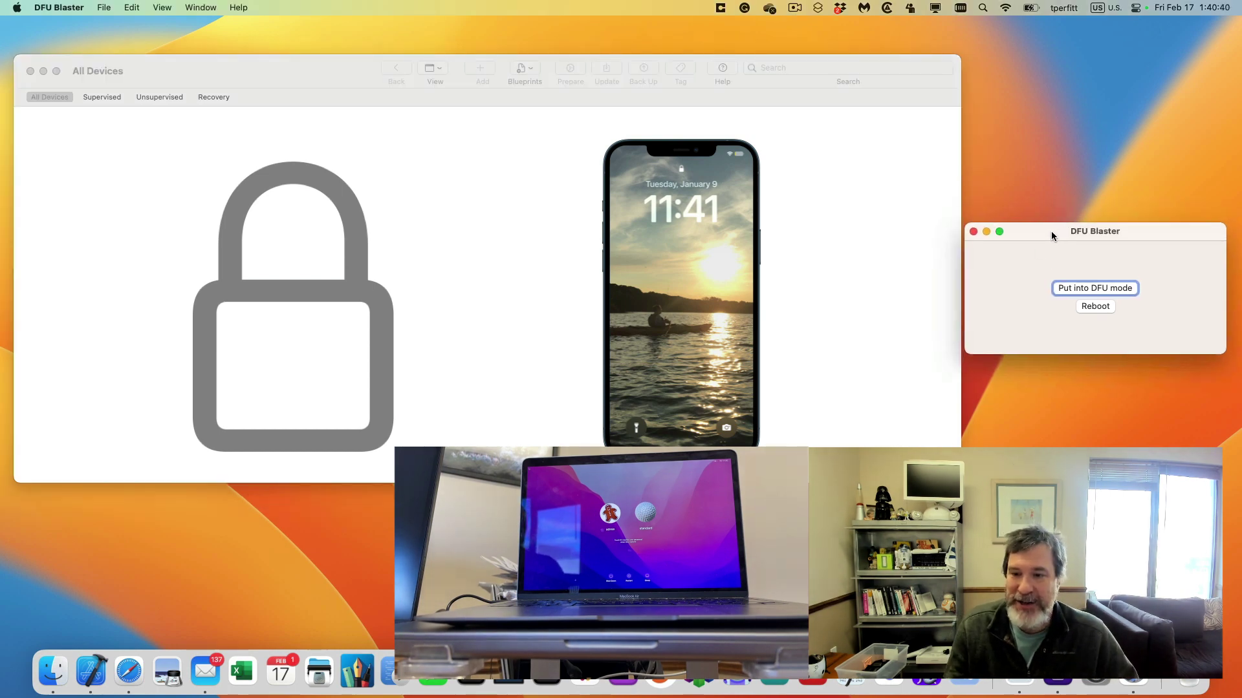
pyautogui.click(1093, 307)
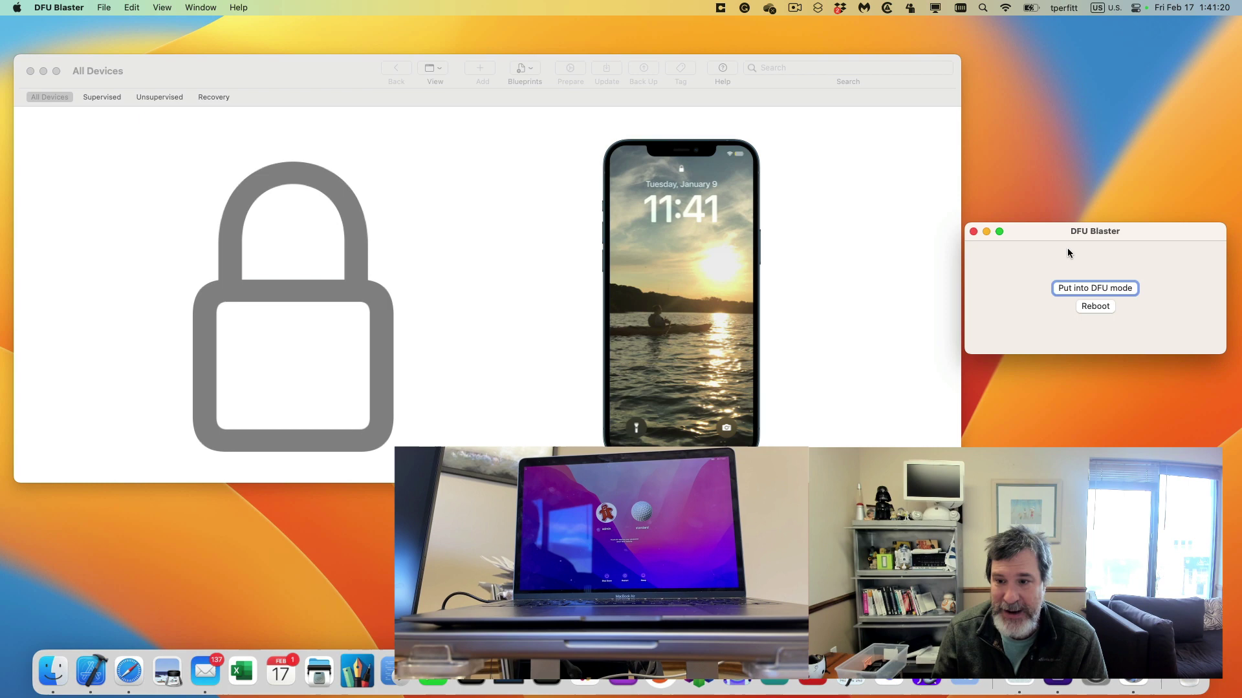
# Put the Mac into DFU mode and check the DFU device's Add actions in Apple Configurator.
pyautogui.click(1089, 289)
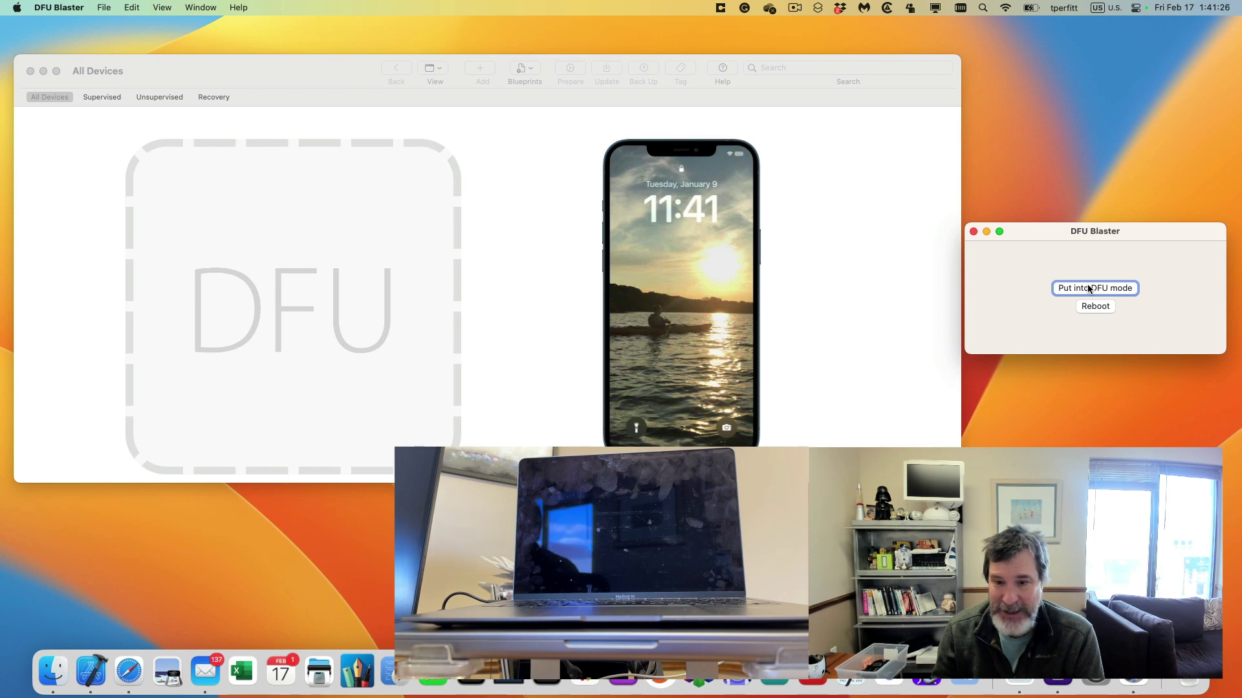
pyautogui.click(424, 261)
pyautogui.rightClick(424, 260)
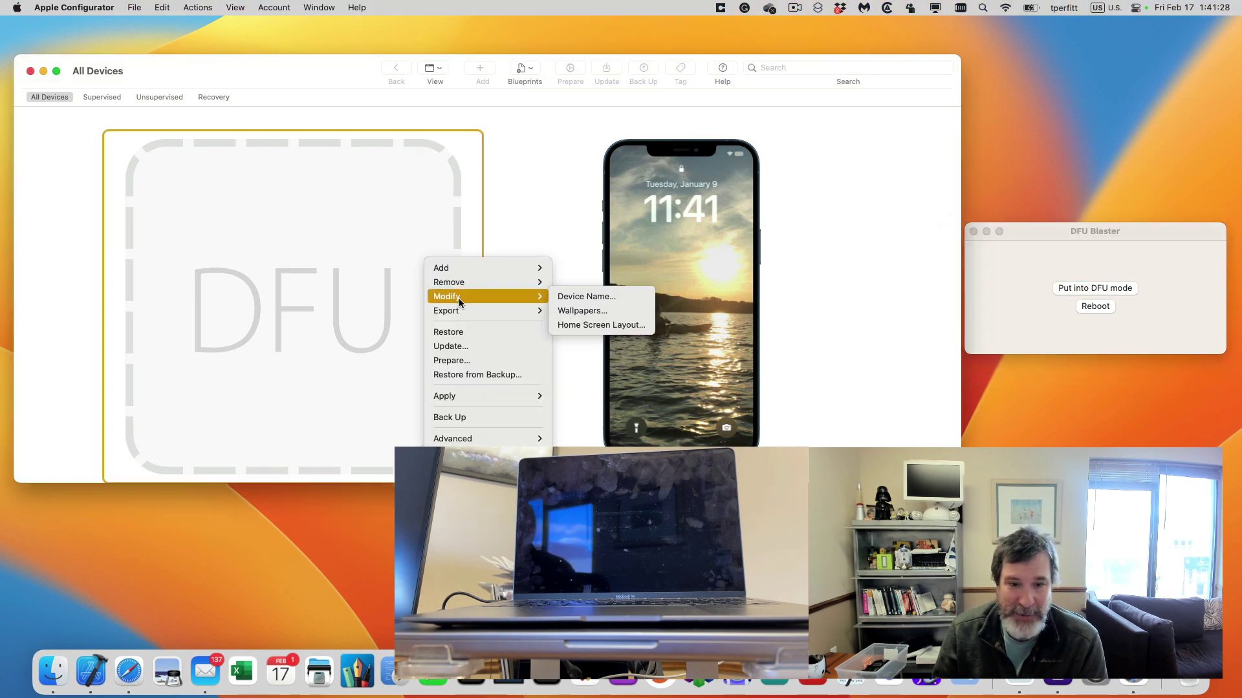
pyautogui.moveTo(463, 268)
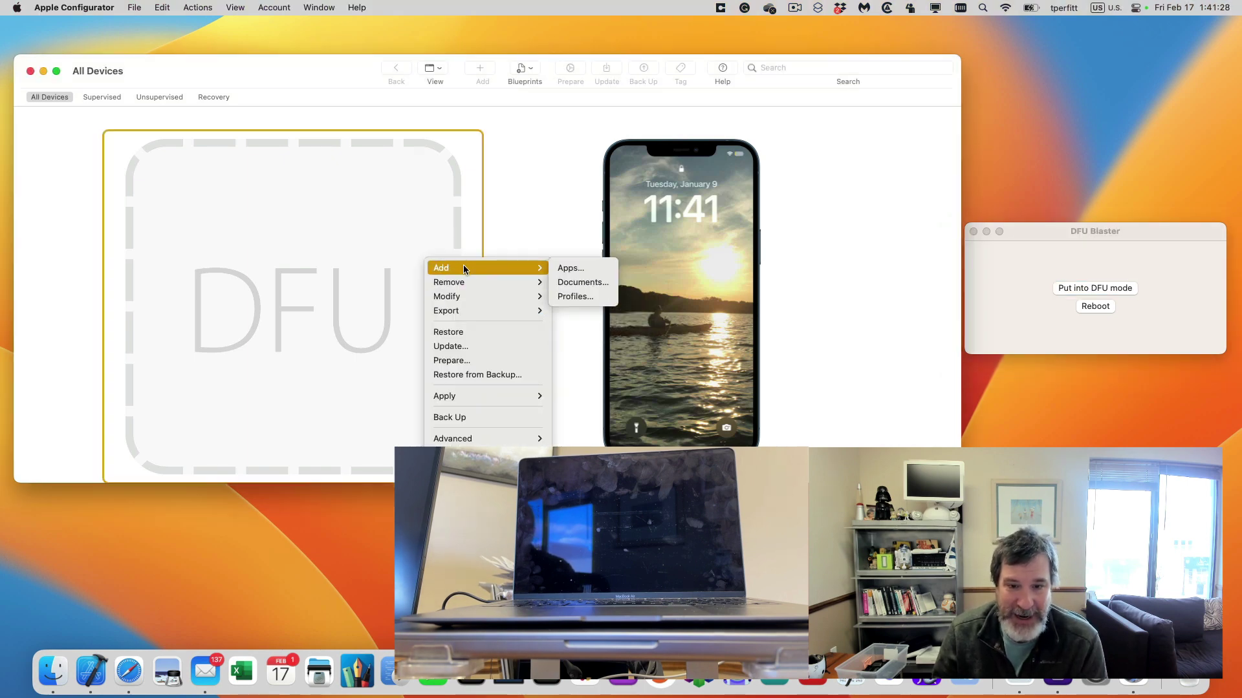
pyautogui.click(557, 139)
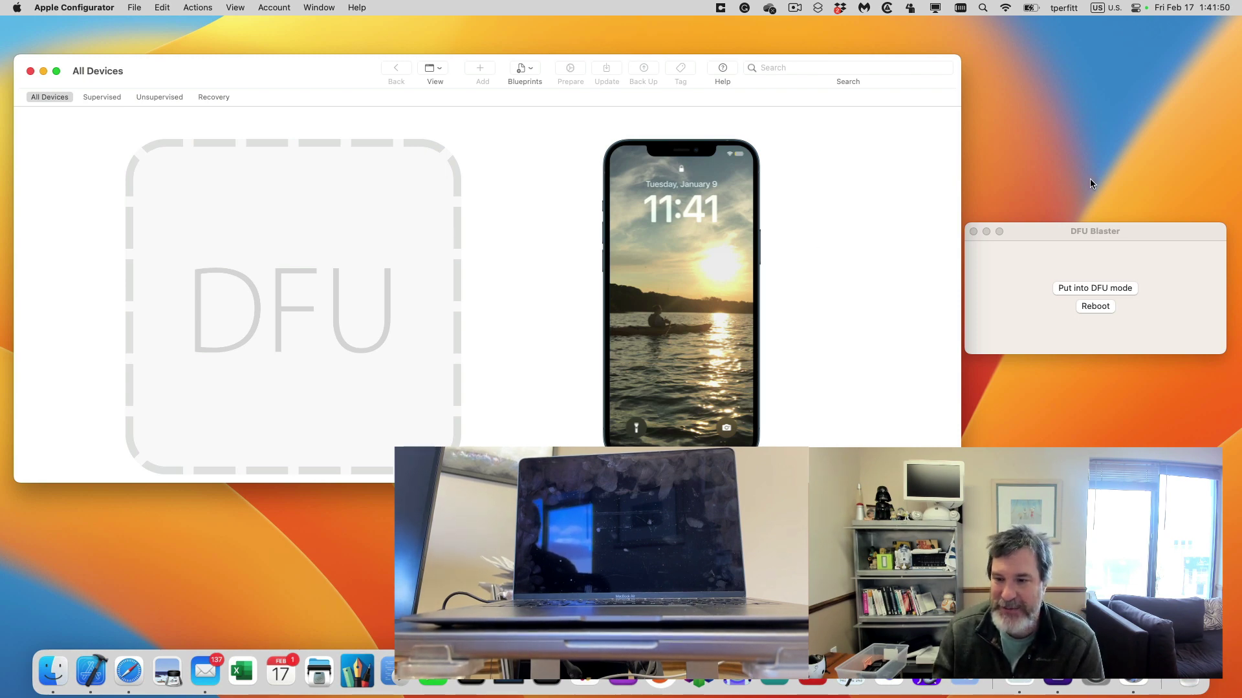
# Activate DFU Blaster so the Mac leaves DFU mode and restarts, leaving only the iPhone listed.
pyautogui.click(1102, 306)
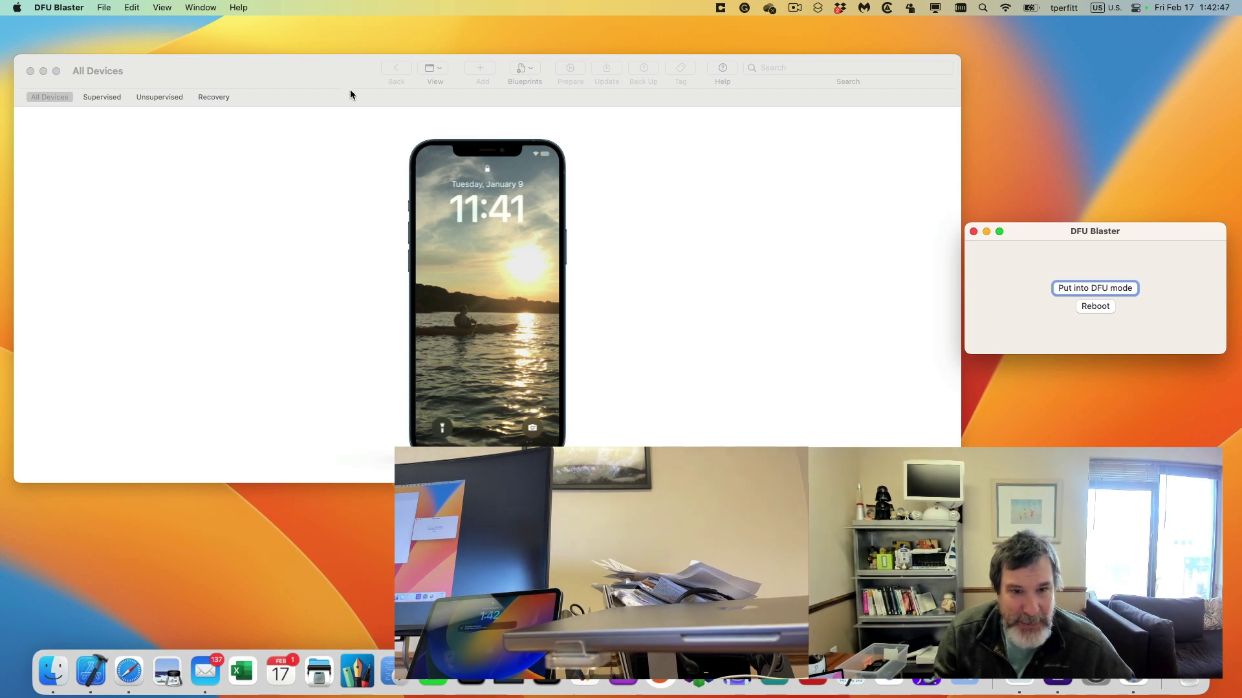
# Raise the Configurator window, put the iPad into DFU mode, and open the DFU device's actions menu.
pyautogui.moveTo(349, 81); pyautogui.dragTo(343, 73)
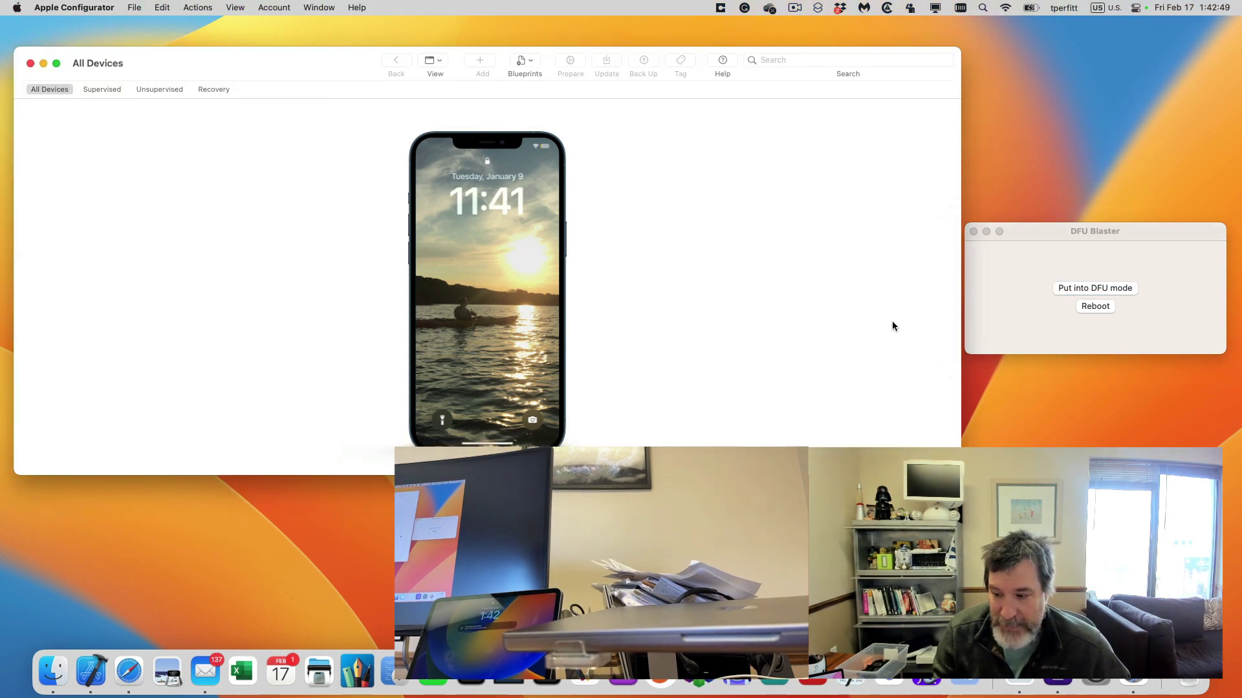
pyautogui.click(1092, 289)
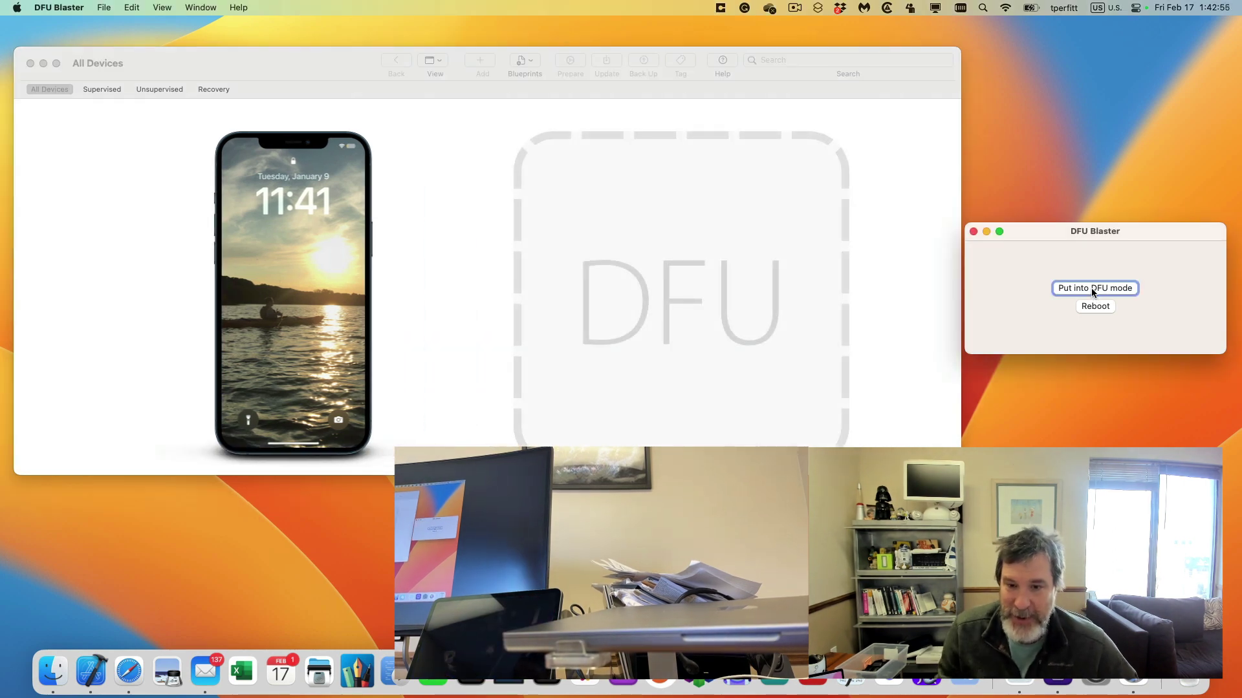
pyautogui.rightClick(725, 355)
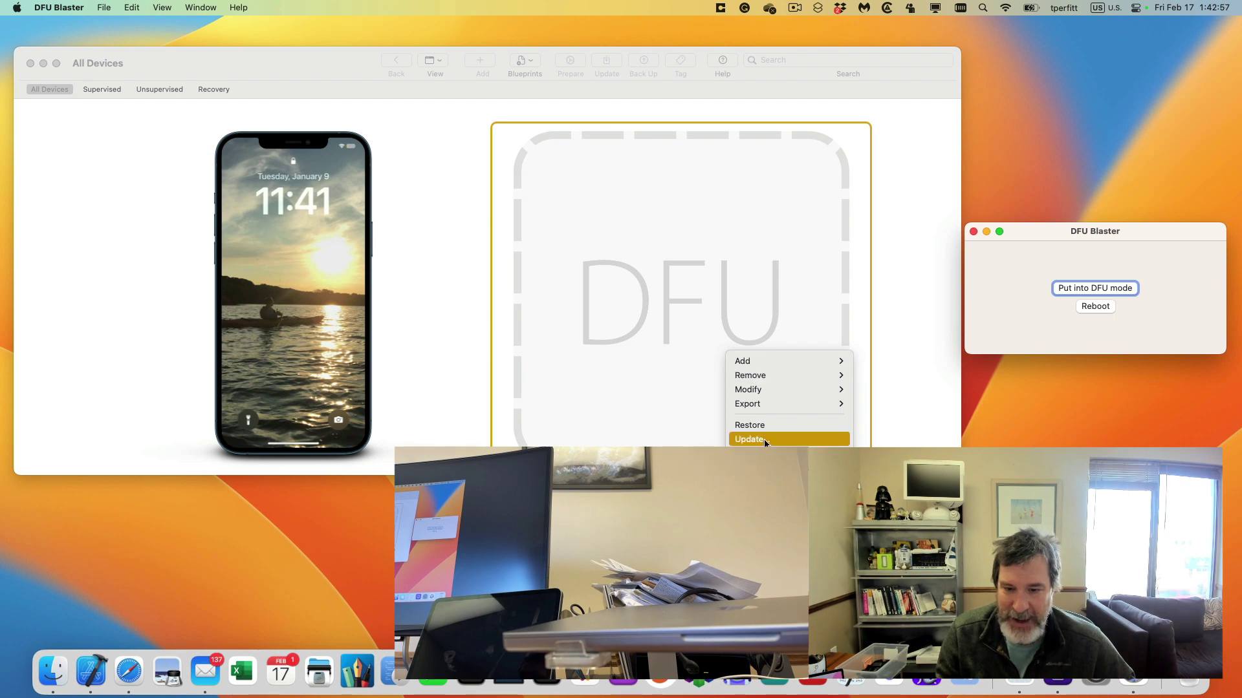
pyautogui.moveTo(776, 461)
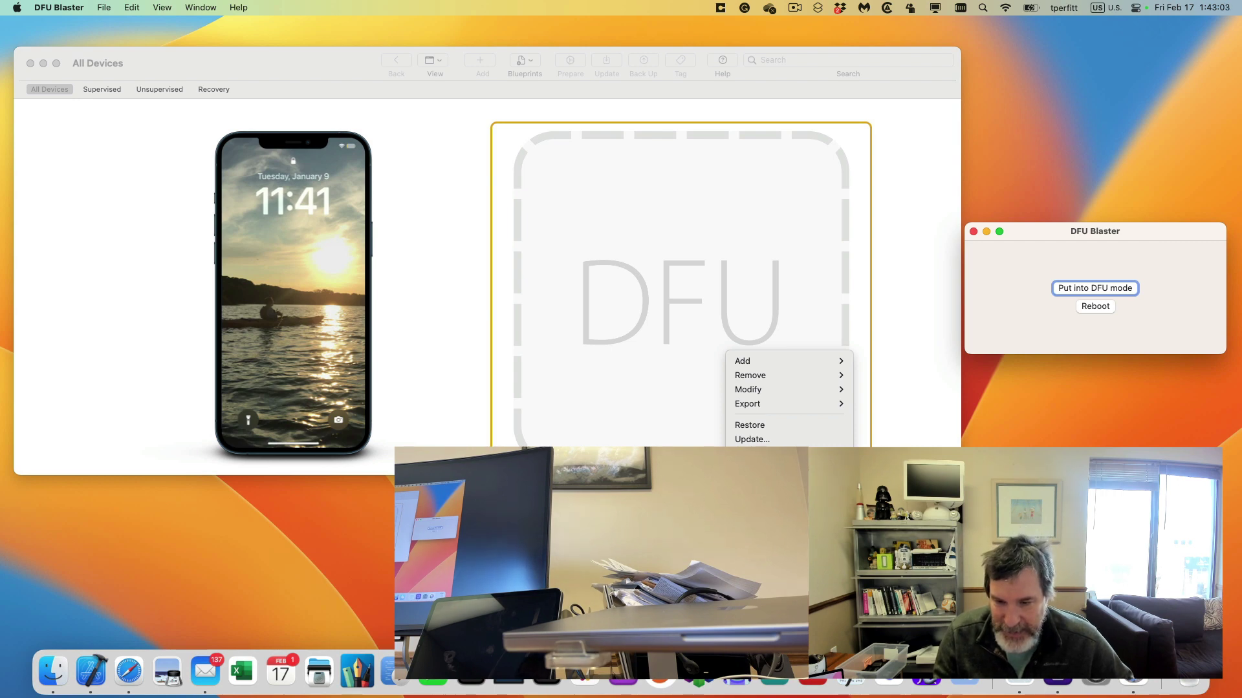
# Dismiss the DFU device's actions menu and return to Apple Configurator with the iPad still in DFU.
pyautogui.click(910, 352)
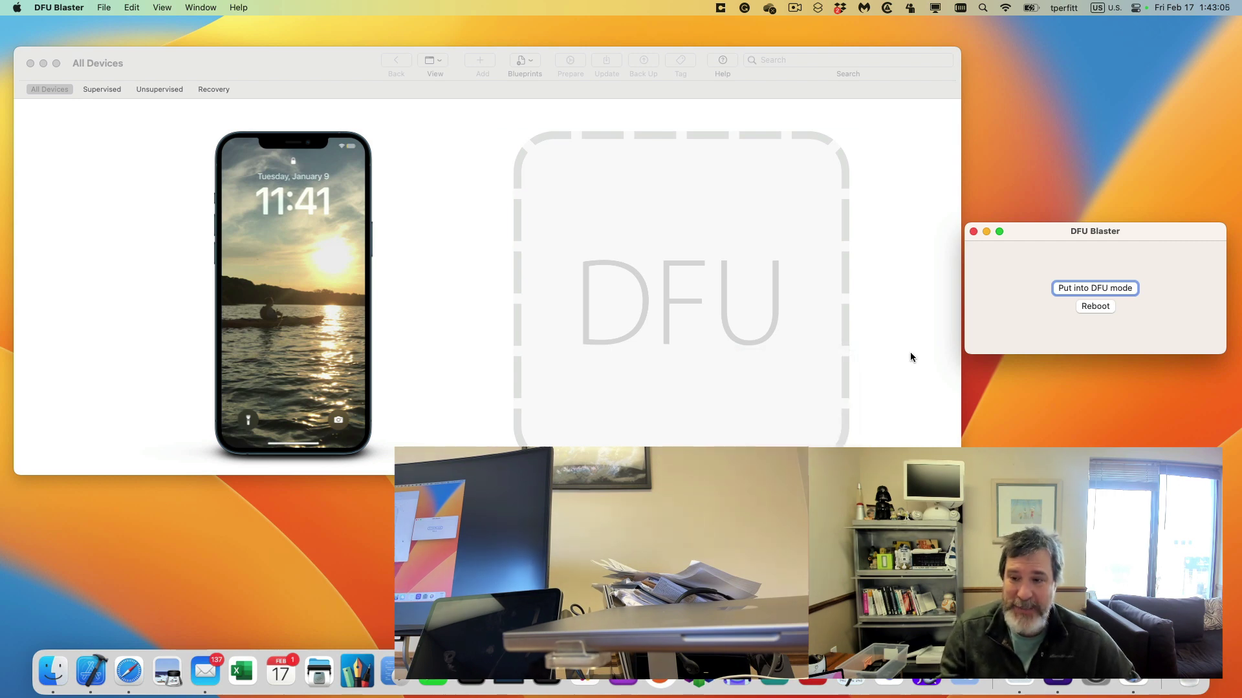
pyautogui.click(1104, 308)
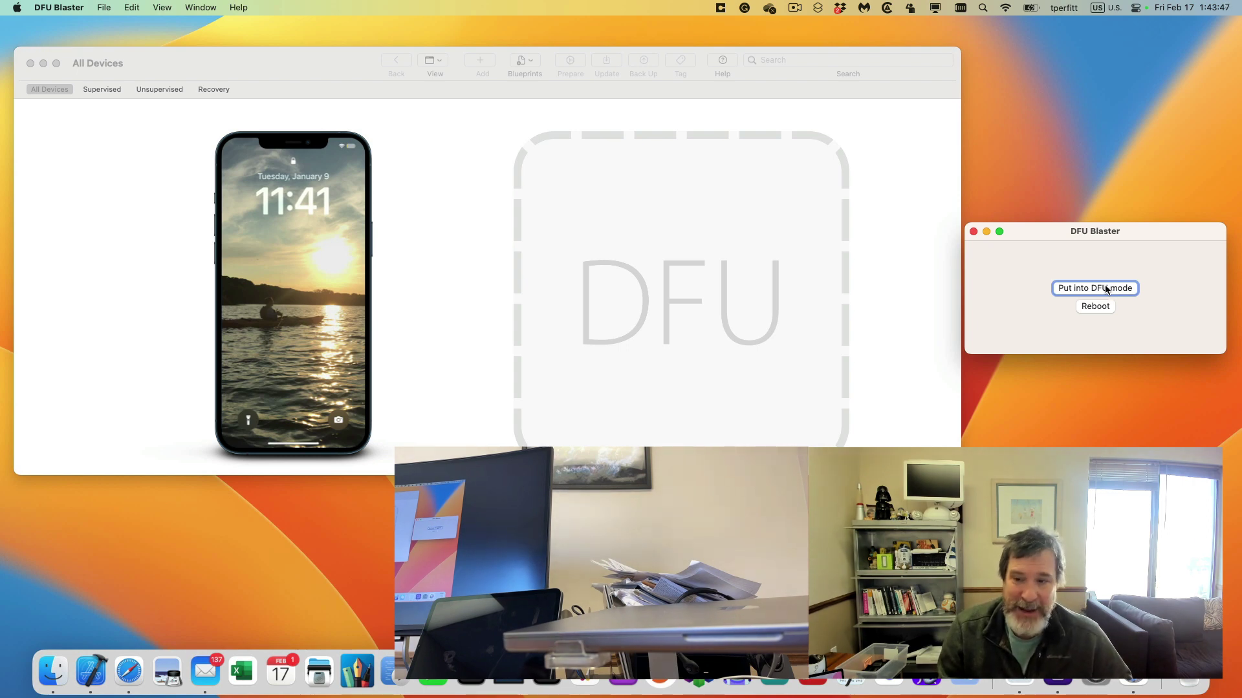
pyautogui.click(571, 249)
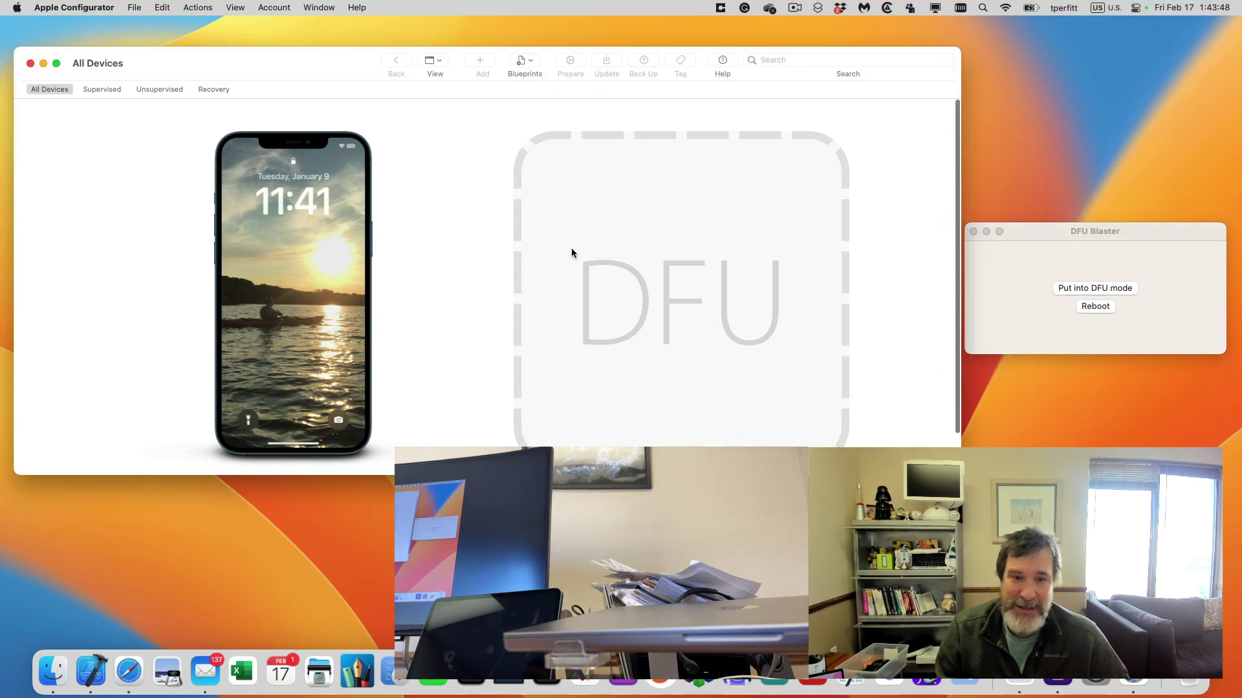
# Open Terminal from the Dock, enlarge its window and font, and clear the screen.
pyautogui.click(562, 689)
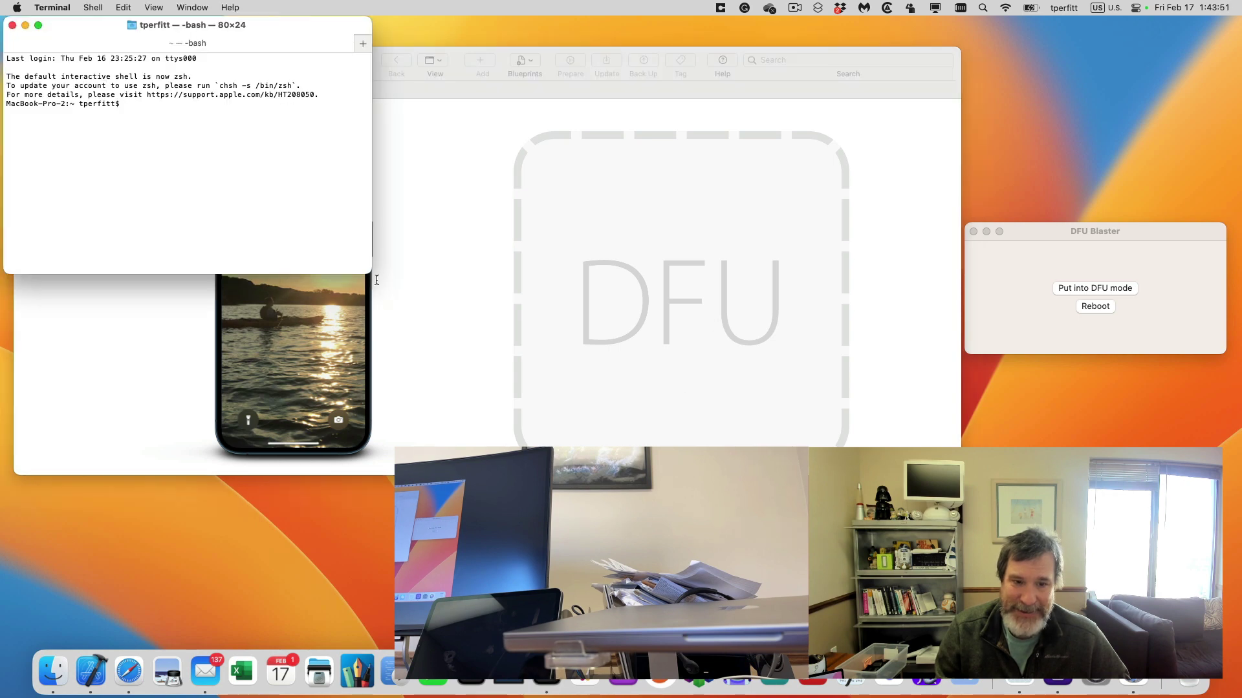
pyautogui.moveTo(377, 279); pyautogui.dragTo(875, 474)
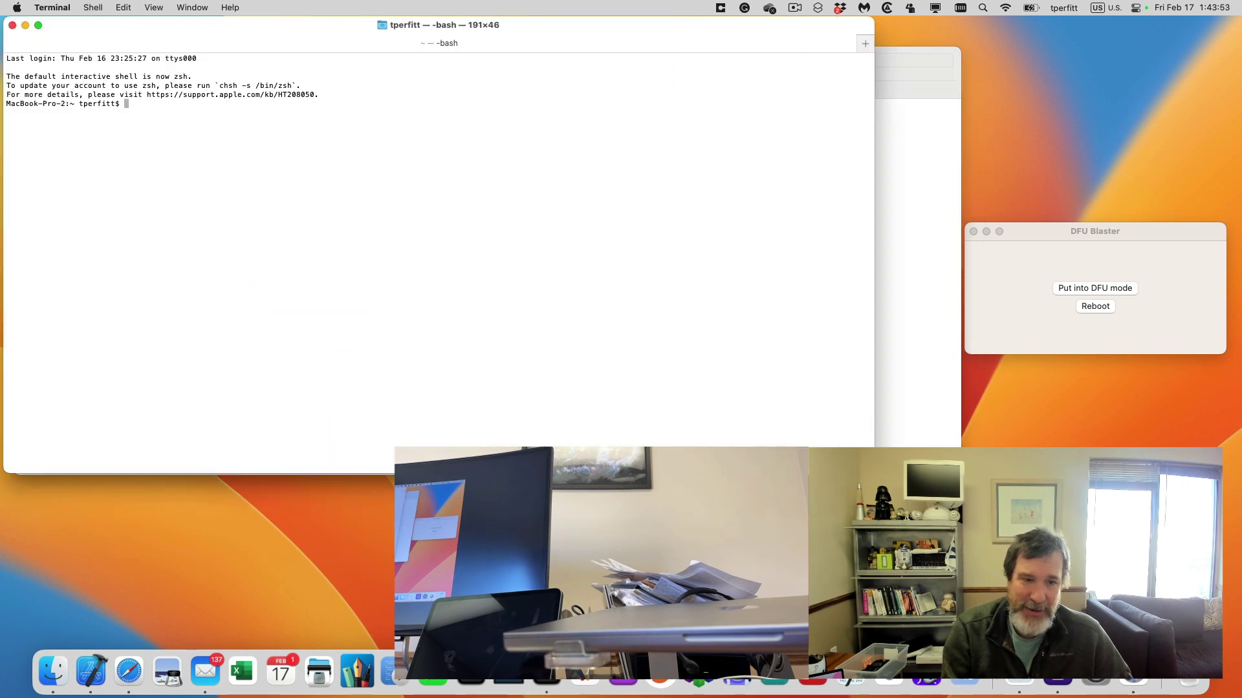
pyautogui.press('super+plus')
pyautogui.press('super+plus')
pyautogui.press('super+plus')
pyautogui.press('super+plus')
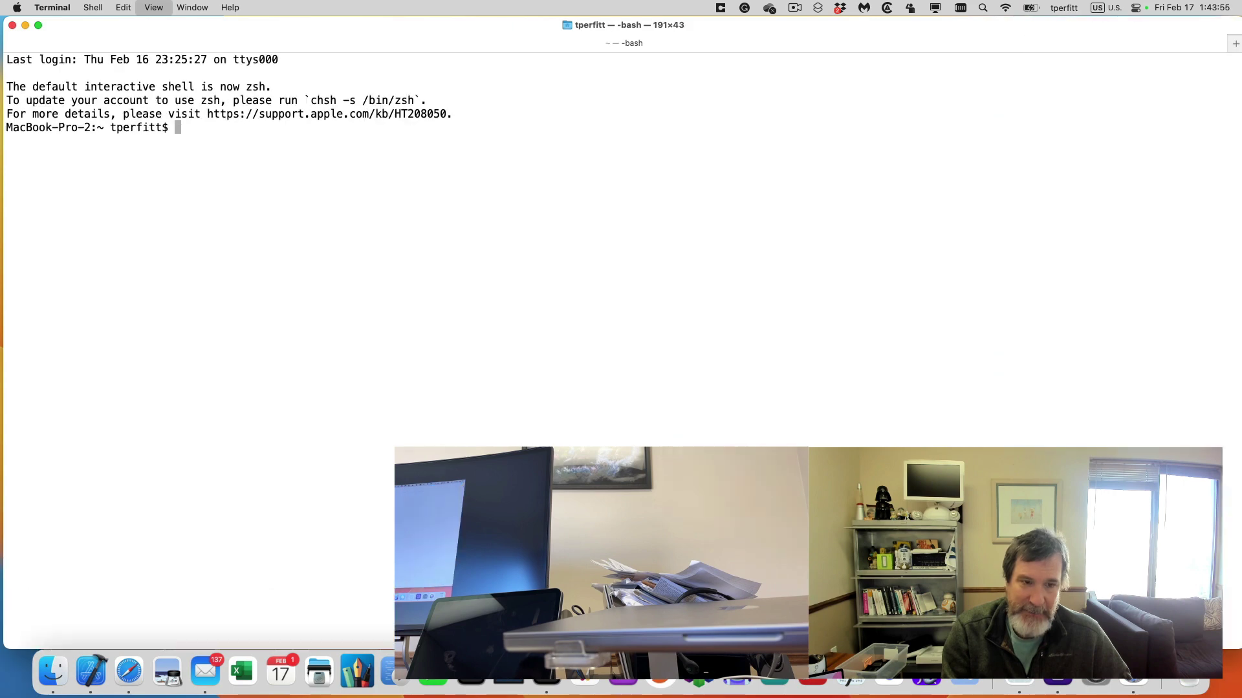
pyautogui.press('super+plus')
pyautogui.press('super+plus')
pyautogui.press('super+k')
# Tab-complete the path into /Applications/Apple Configurator's Contents/Resources folder.
pyautogui.write('/A')
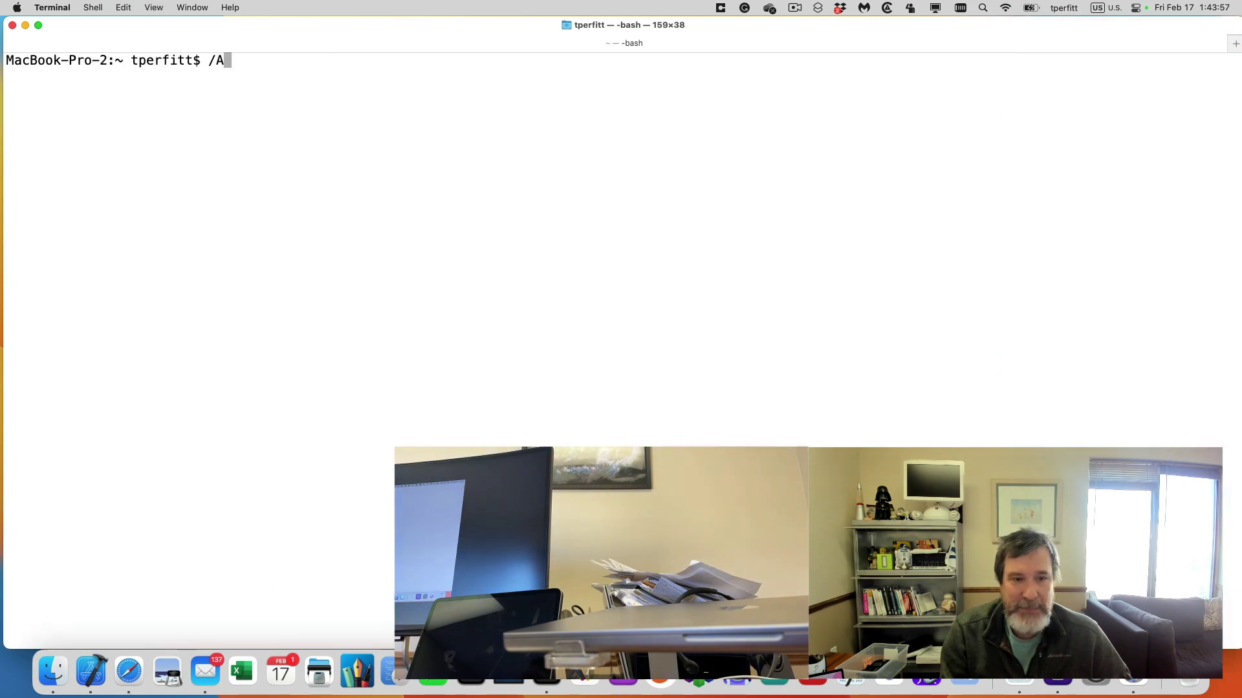
pyautogui.press('Tab')
pyautogui.write('Applications/Ap')
pyautogui.press('Tab')
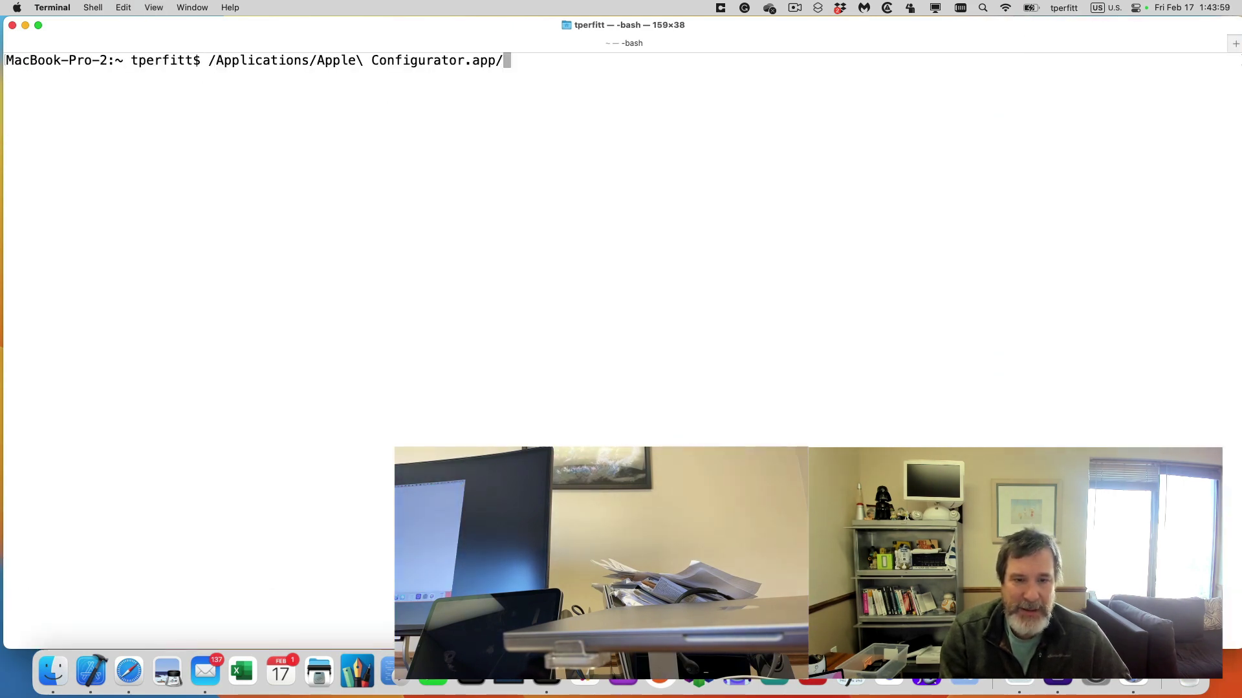
pyautogui.write('C')
pyautogui.press('Tab')
pyautogui.write('R')
pyautogui.press('Tab')
pyautogui.press('Tab')
pyautogui.press('Tab')
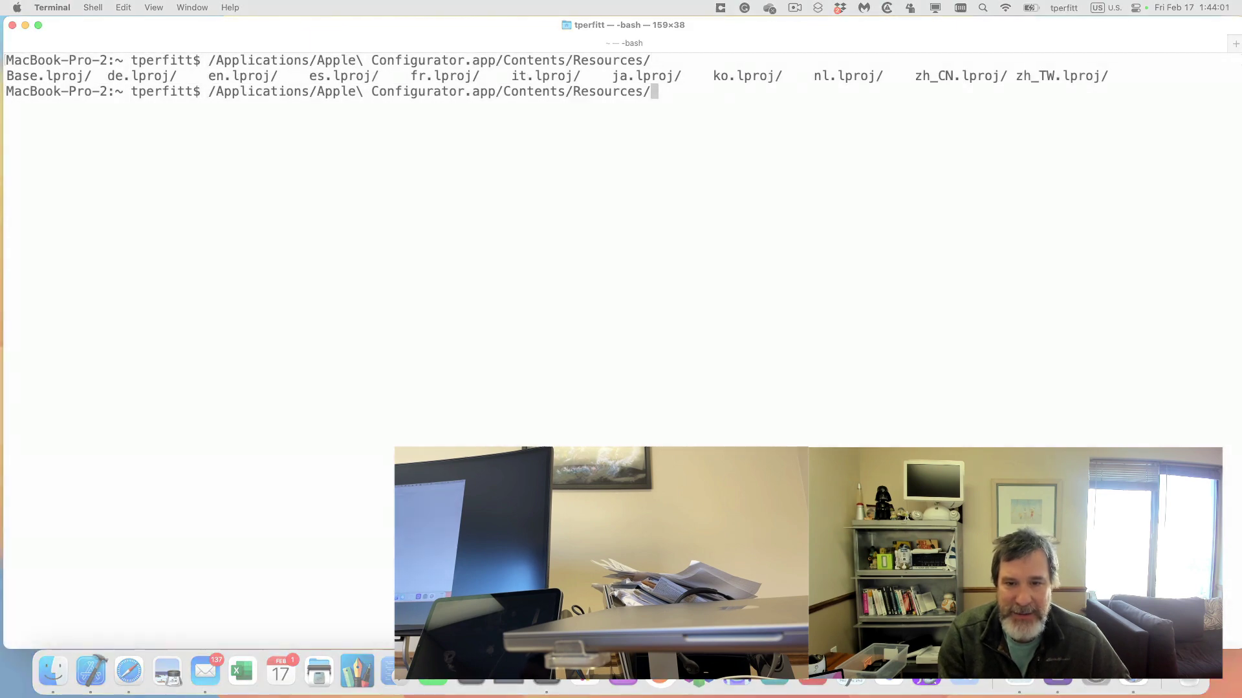
# Change the path to the MacOS folder and run cfgutil to show its help.
pyautogui.press('BackSpace')
pyautogui.press('BackSpace')
pyautogui.press('BackSpace')
pyautogui.press('BackSpace')
pyautogui.press('BackSpace')
pyautogui.press('BackSpace')
pyautogui.press('BackSpace')
pyautogui.press('BackSpace')
pyautogui.press('BackSpace')
pyautogui.press('BackSpace')
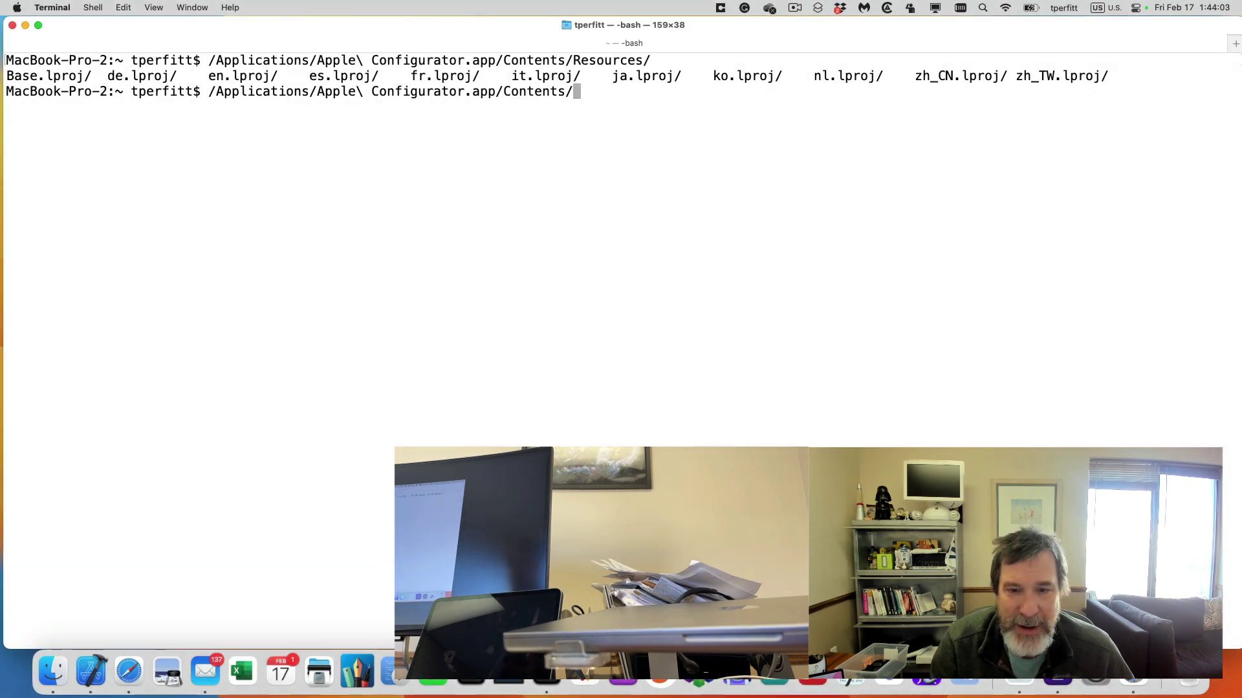
pyautogui.write('M')
pyautogui.press('Tab')
pyautogui.press('Tab')
pyautogui.press('Tab')
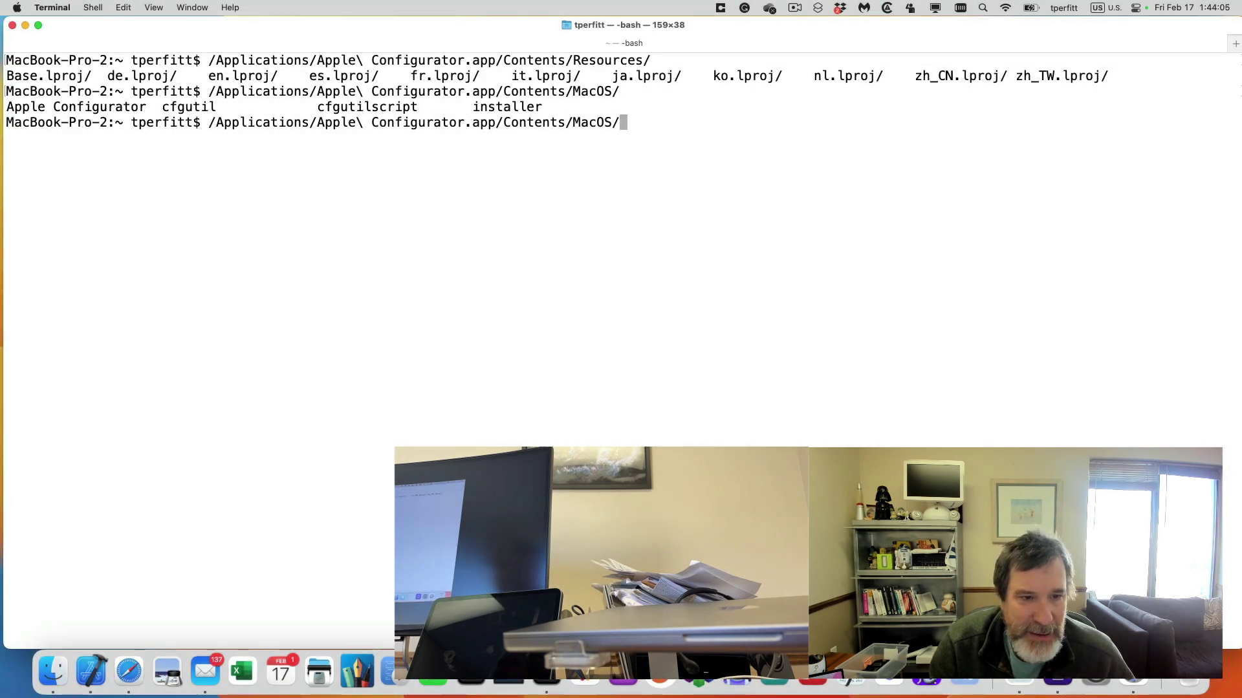
pyautogui.write('cfg')
pyautogui.press('Tab')
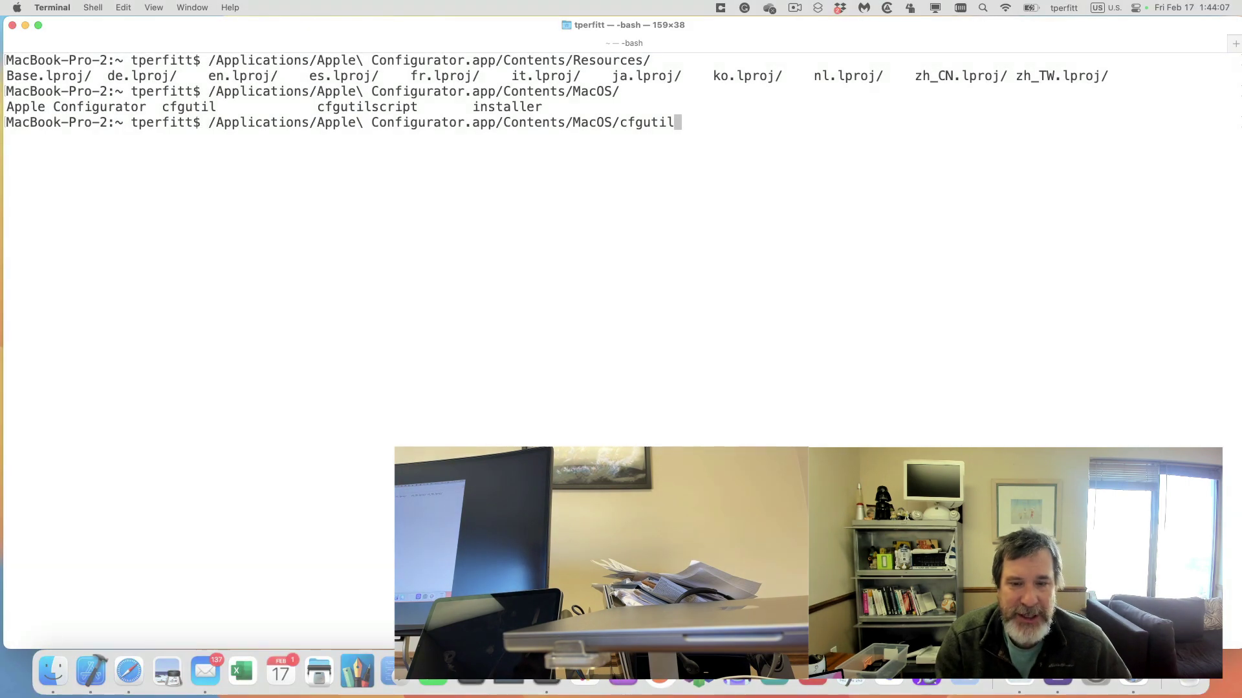
pyautogui.press('Return')
# Run cfgutil list, showing an iPad13,4 and an iPhone13,4 attached.
pyautogui.press('Up')
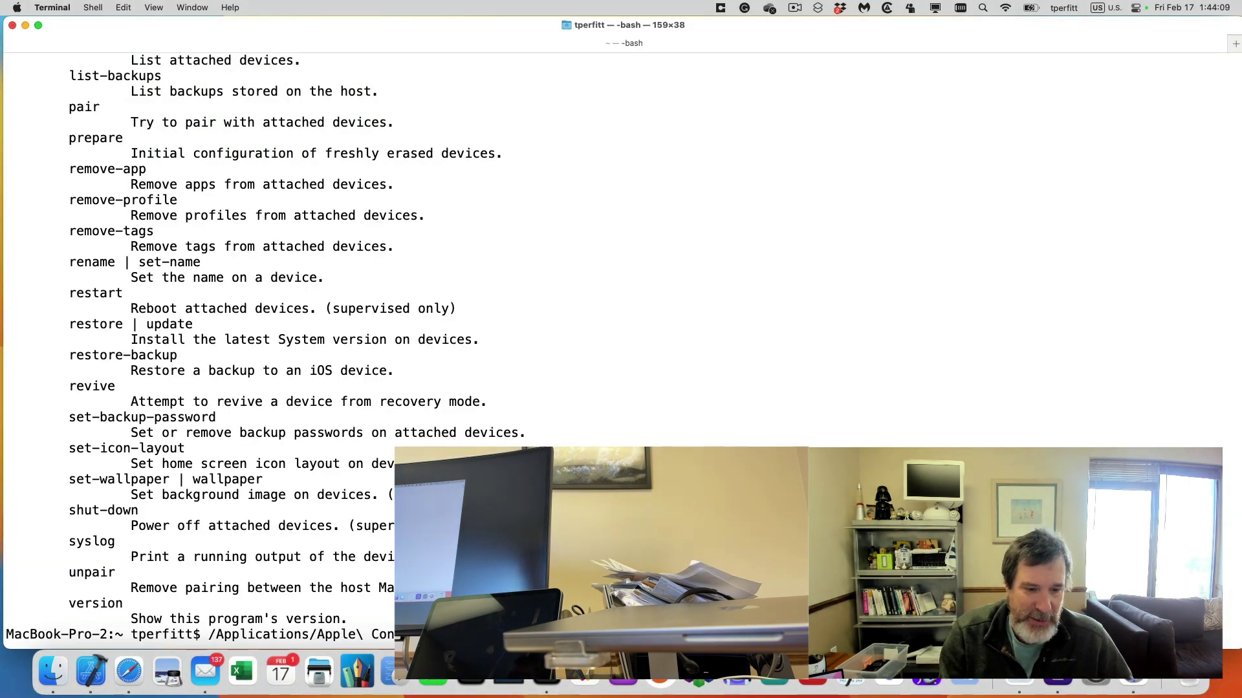
pyautogui.scroll(10, 621, 349)
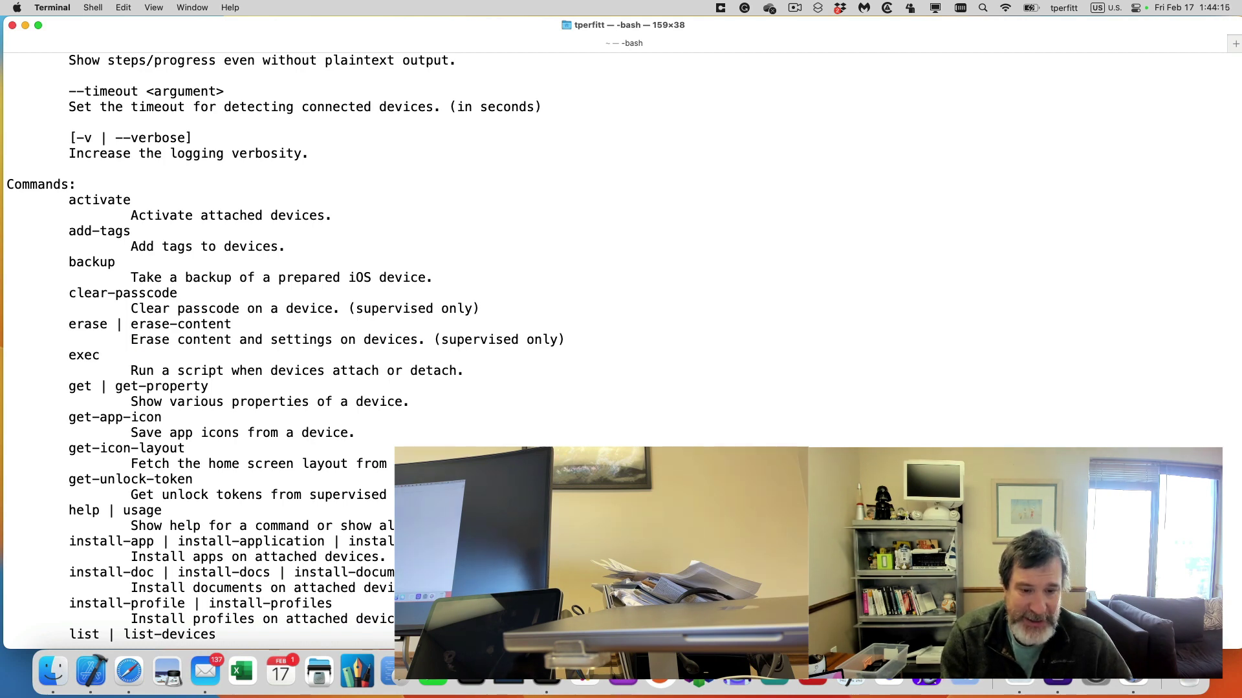
pyautogui.write('list')
pyautogui.press('super+k')
pyautogui.press('Return')
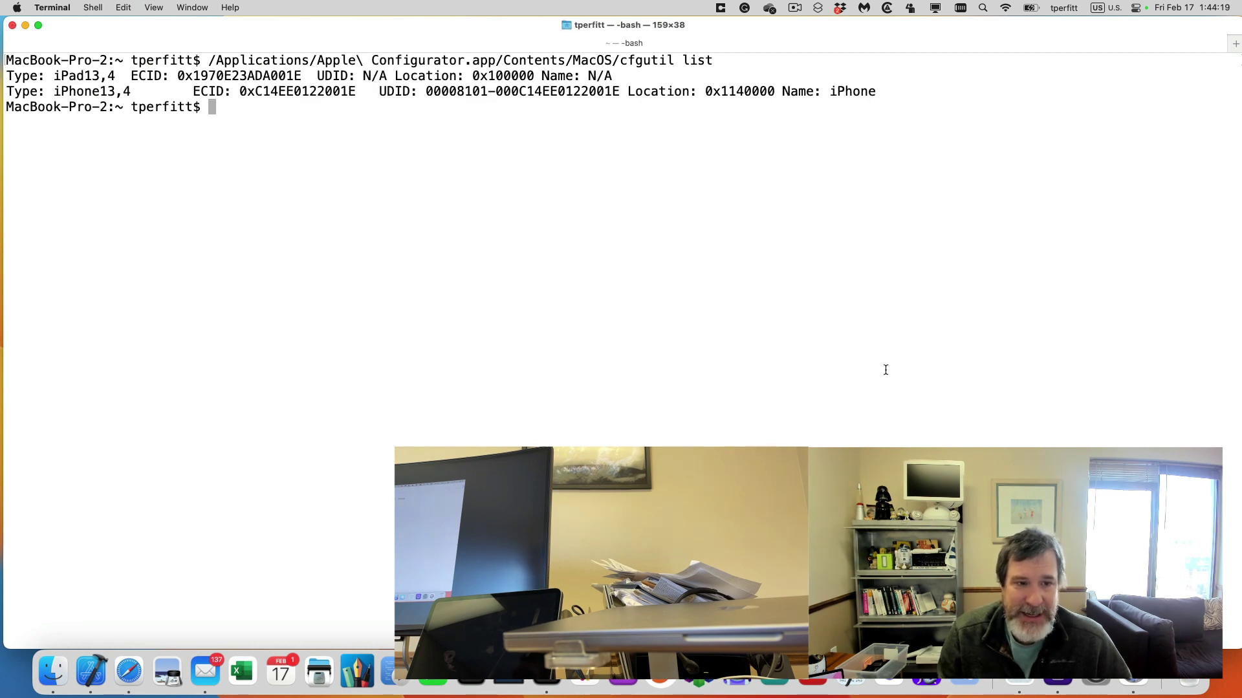
# Reboot the iPad from DFU Blaster and rerun cfgutil list, now showing only the iPhone13,4.
pyautogui.press('super+Tab')
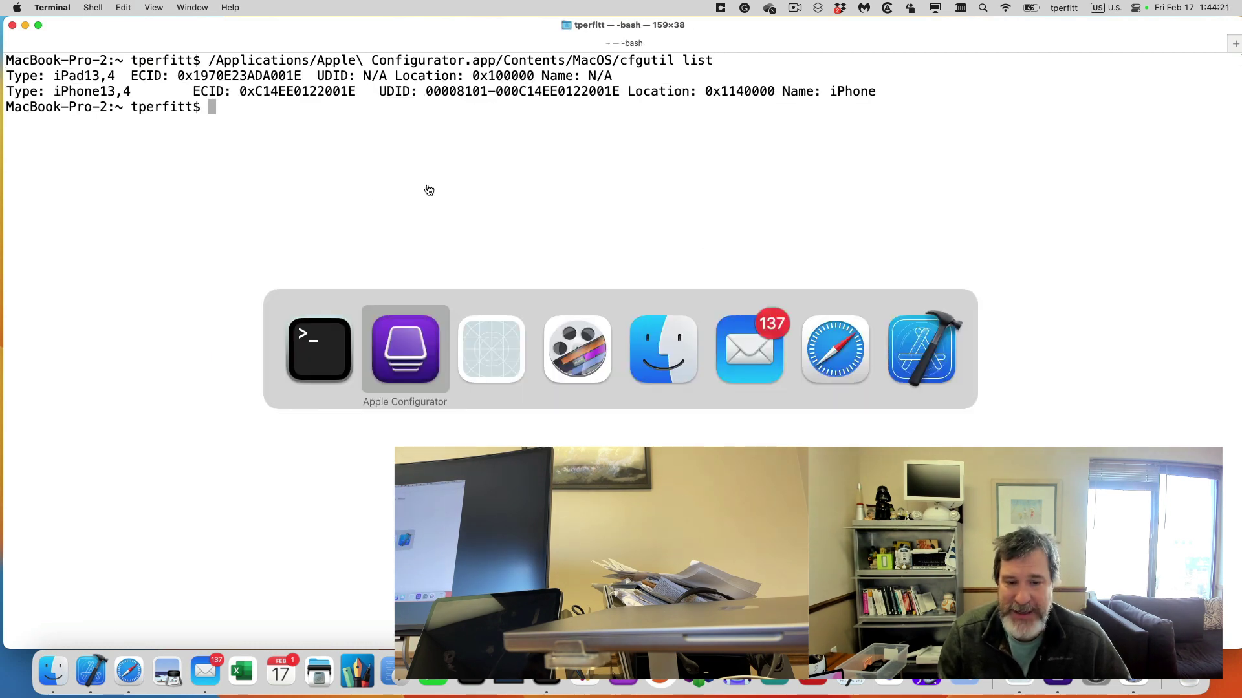
pyautogui.press('super+Tab')
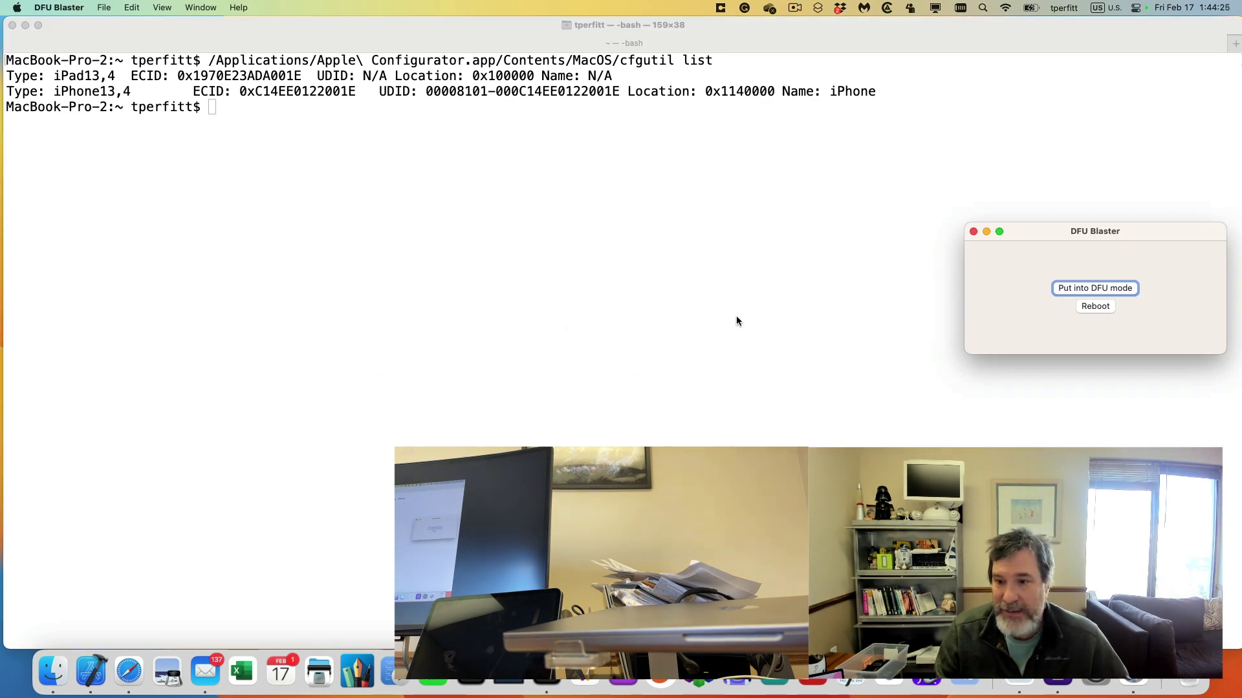
pyautogui.click(653, 283)
pyautogui.press('Up')
pyautogui.press('Return')
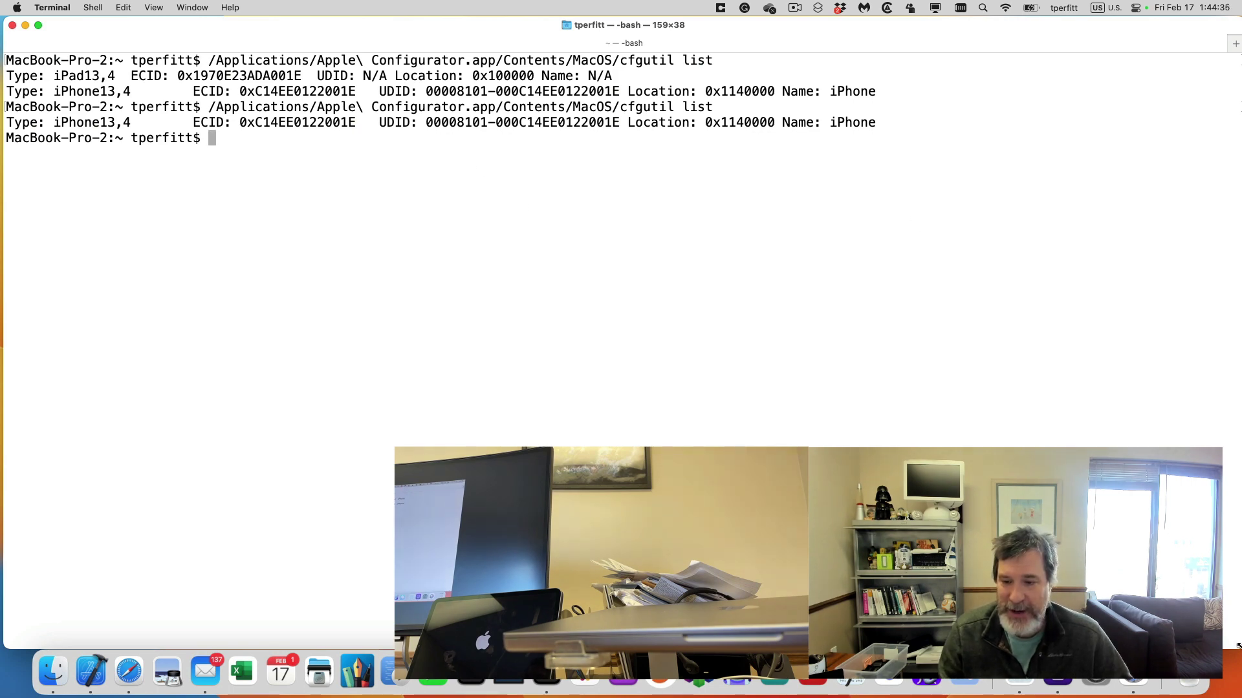
pyautogui.hotkey('ctrl', 'alt', 'BackSpace')
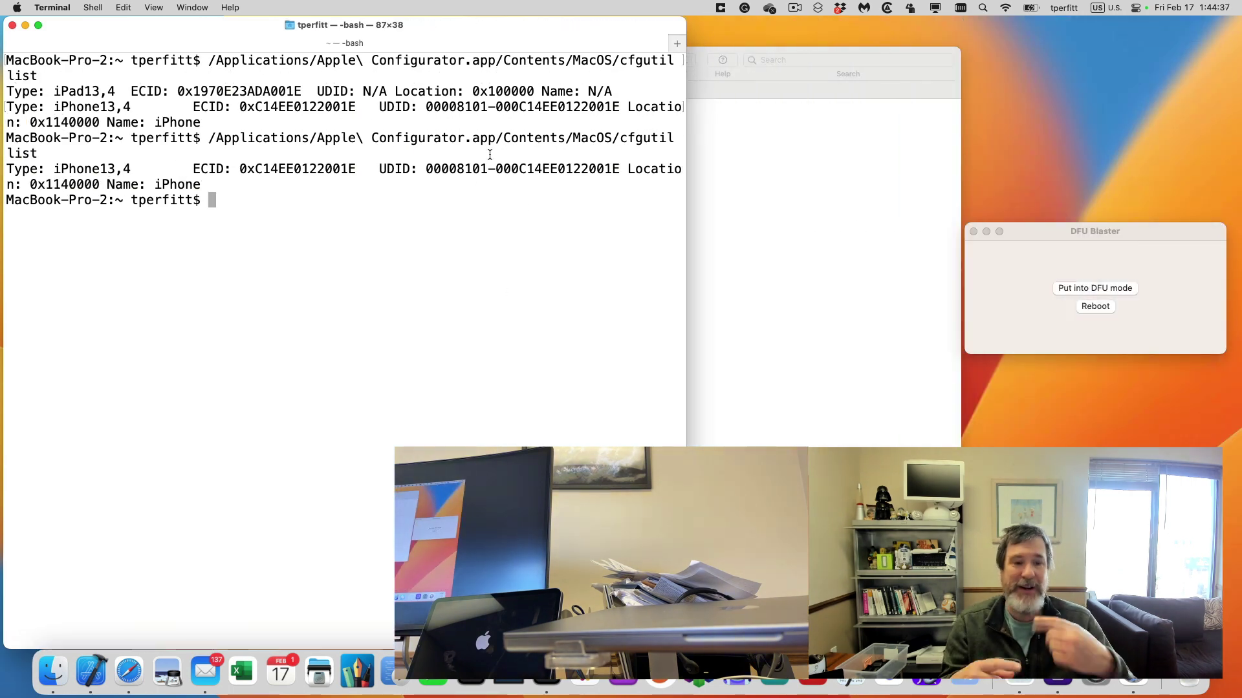